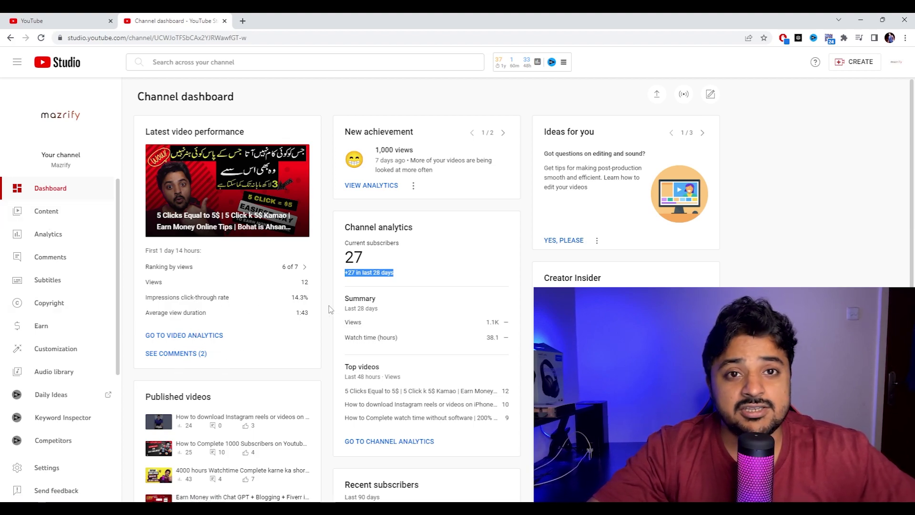
Step: Review the recent subscriber growth and the achievement cards on the channel dashboard
{"action": "left_click", "coordinate": [348, 275]}
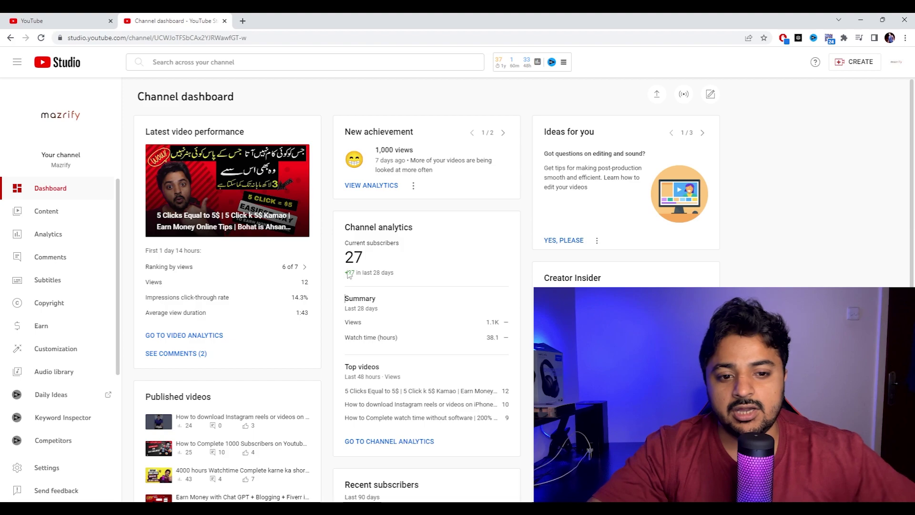
{"action": "triple_click", "coordinate": [354, 270]}
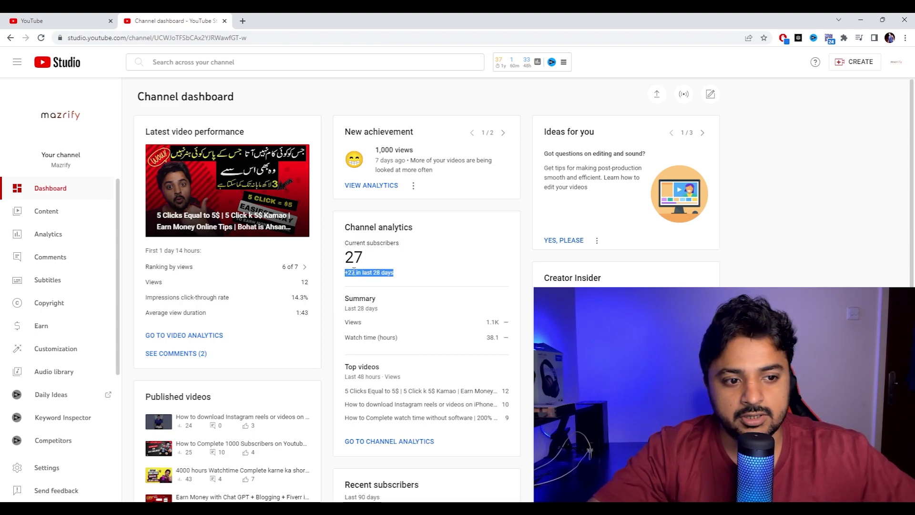
{"action": "left_click", "coordinate": [499, 135]}
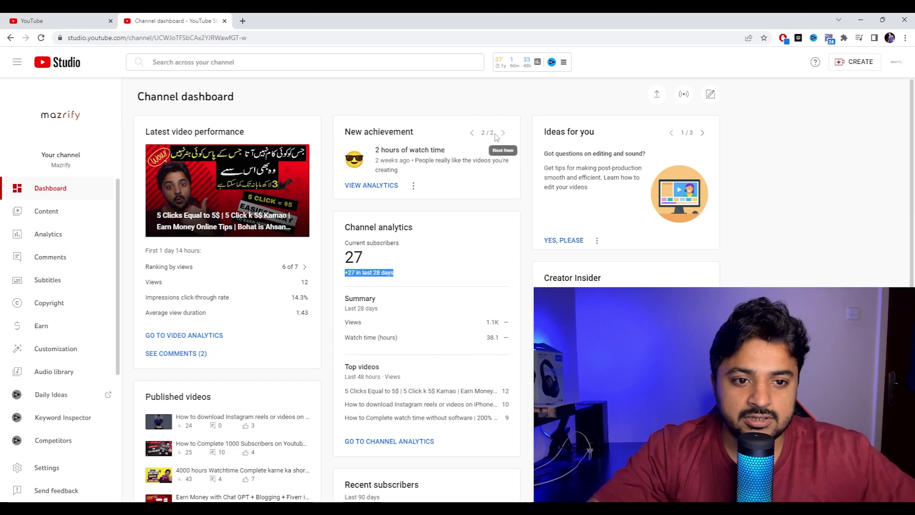
{"action": "left_click", "coordinate": [471, 132]}
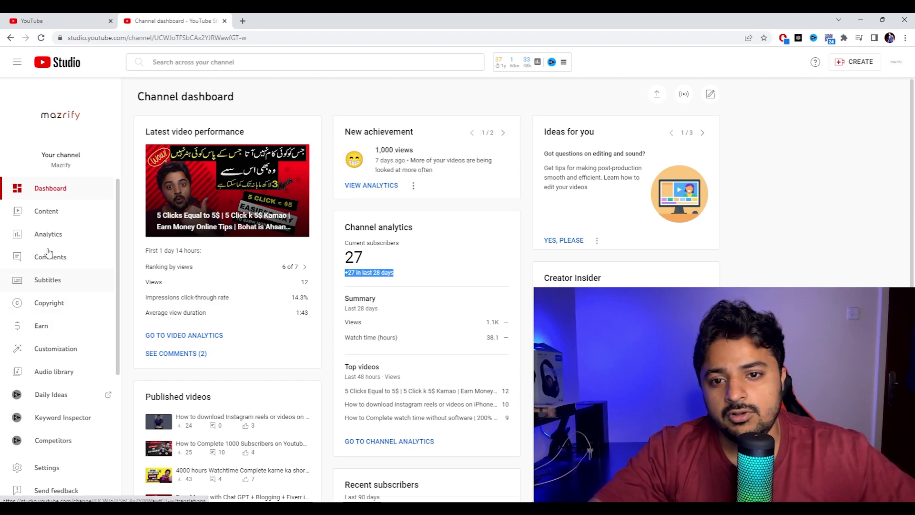
Step: Go to the channel's content list and open the basic info page of the channel settings
{"action": "left_click", "coordinate": [67, 210]}
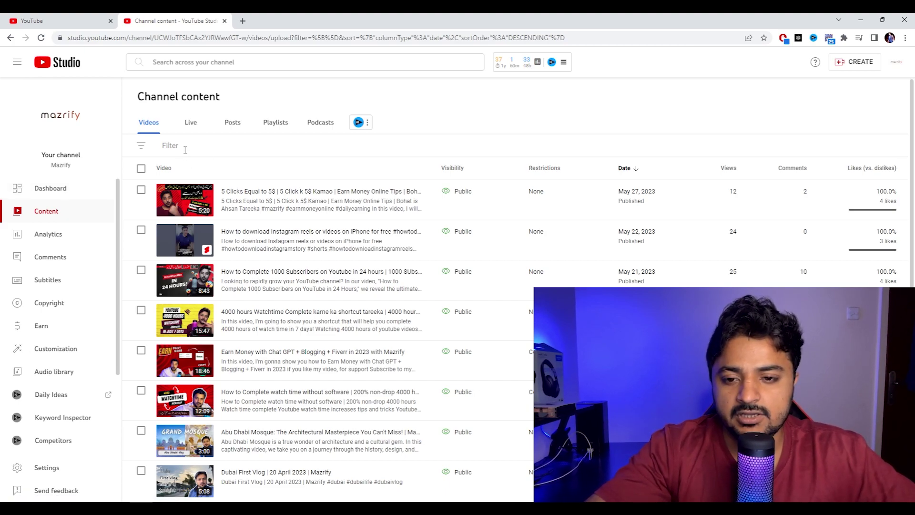
{"action": "scroll", "coordinate": [48, 414], "scroll_direction": "down", "scroll_amount": 3}
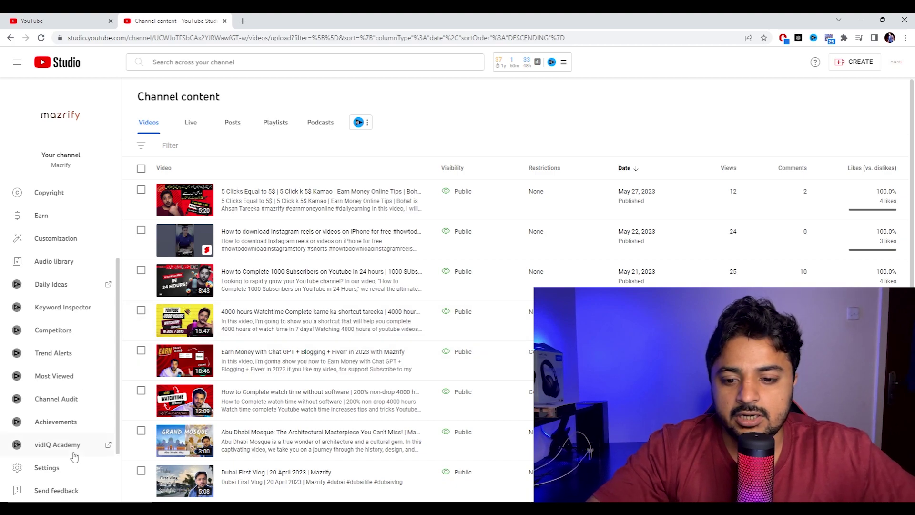
{"action": "left_click", "coordinate": [48, 468]}
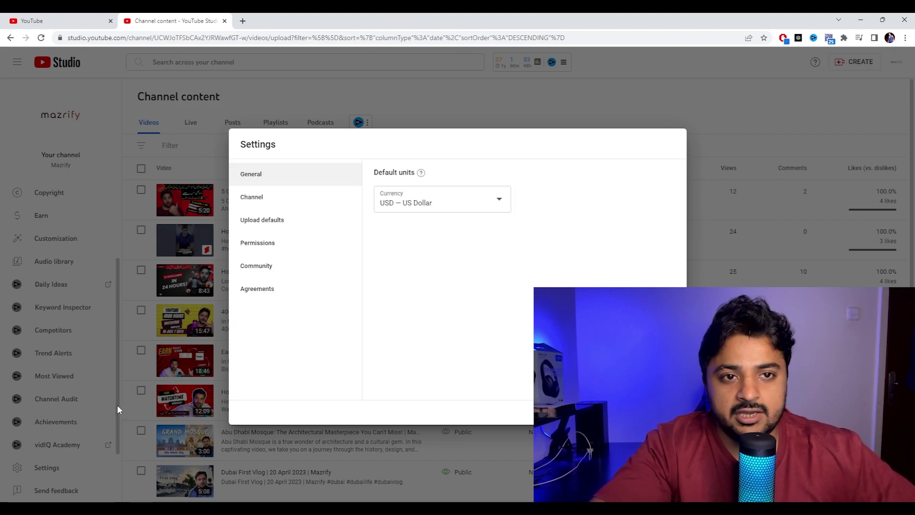
{"action": "left_click", "coordinate": [274, 208]}
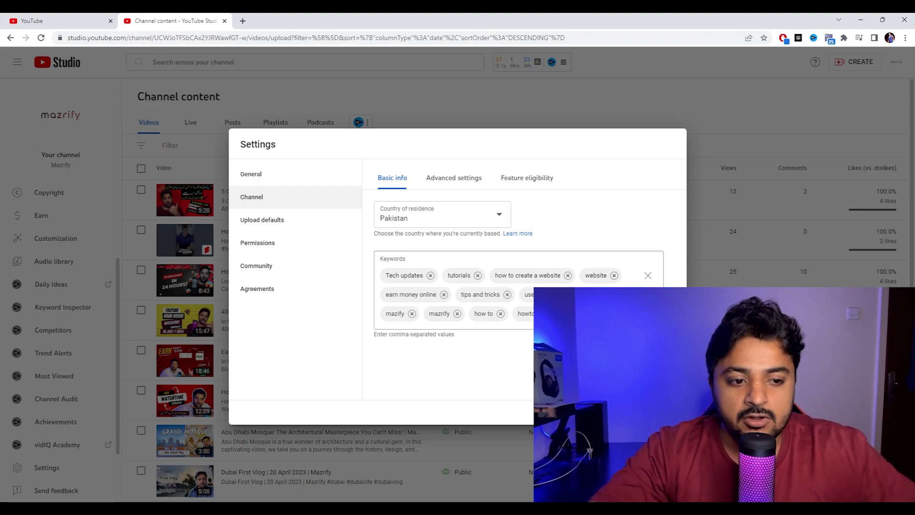
Step: Add the channel keywords "php coding", "html" and "wordpress tutorials"
{"action": "left_click", "coordinate": [526, 295]}
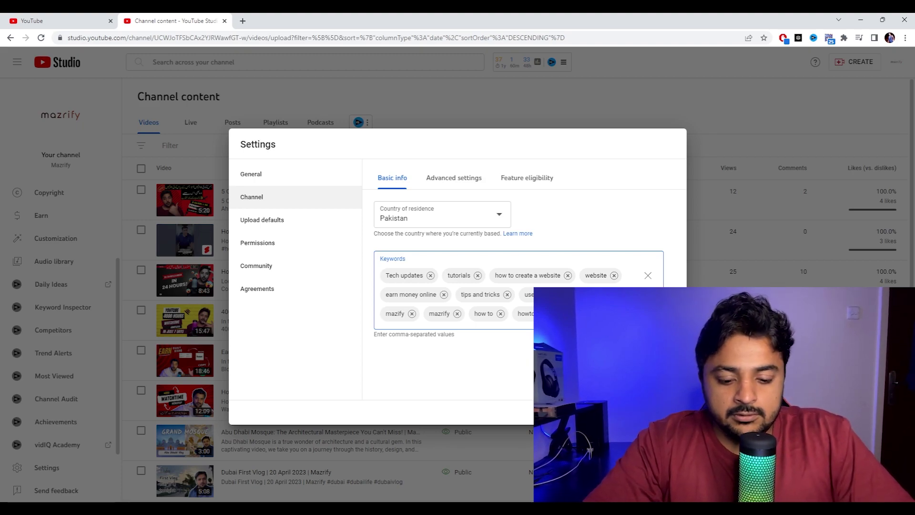
{"action": "key", "text": "Return"}
{"action": "type", "text": "html"}
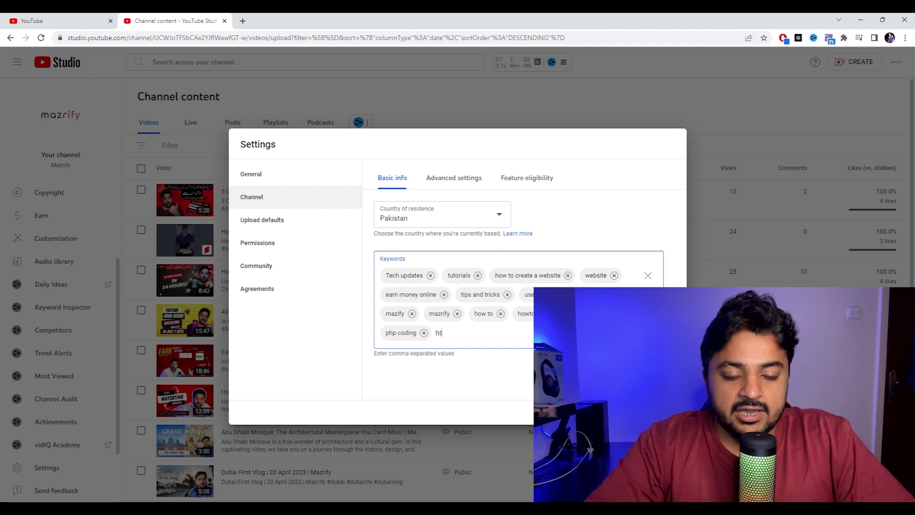
{"action": "key", "text": "Return"}
{"action": "type", "text": "wordpre"}
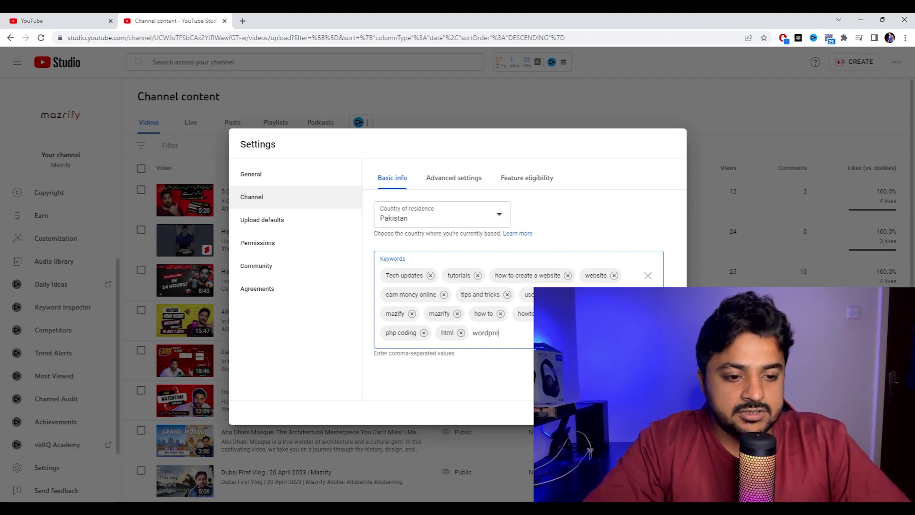
{"action": "type", "text": "ss ruutorial"}
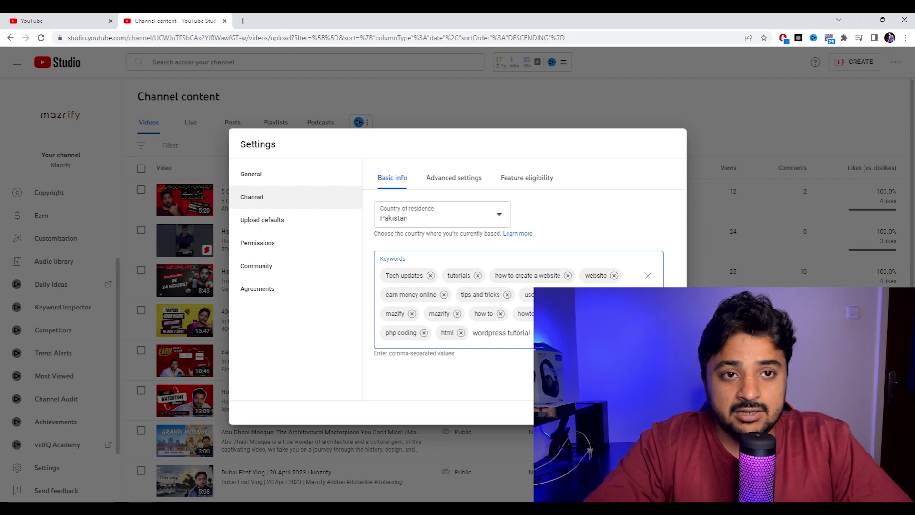
{"action": "type", "text": "s"}
{"action": "type", "text": ","}
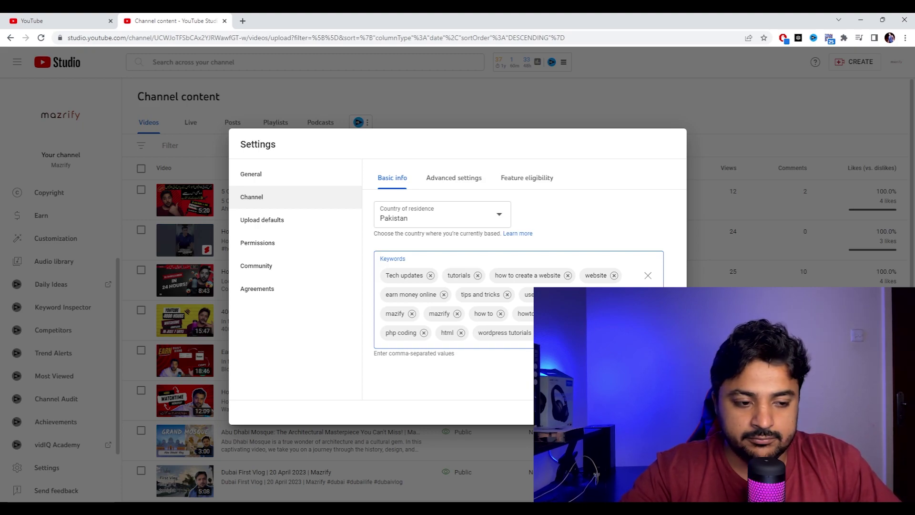
Step: Add the channel keywords "wordpres web design" and "html login page", and save the settings
{"action": "key", "text": "Return"}
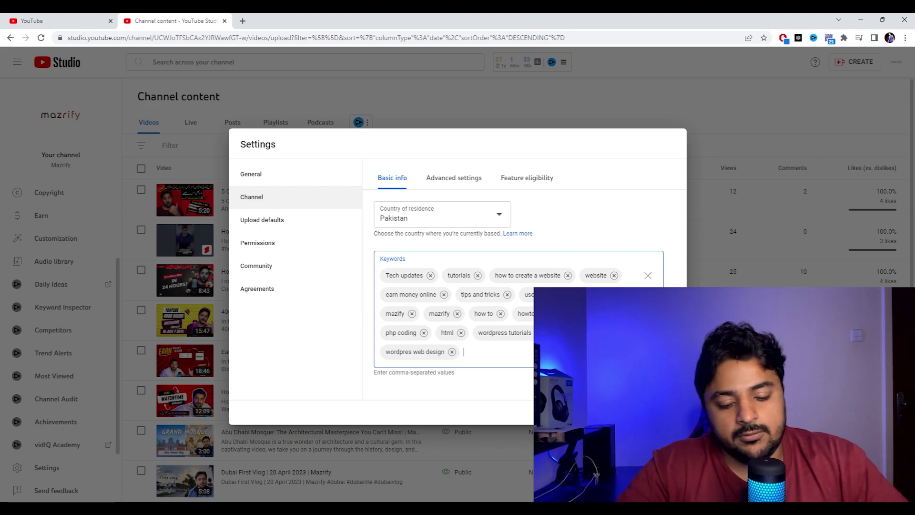
{"action": "type", "text": "html login page,"}
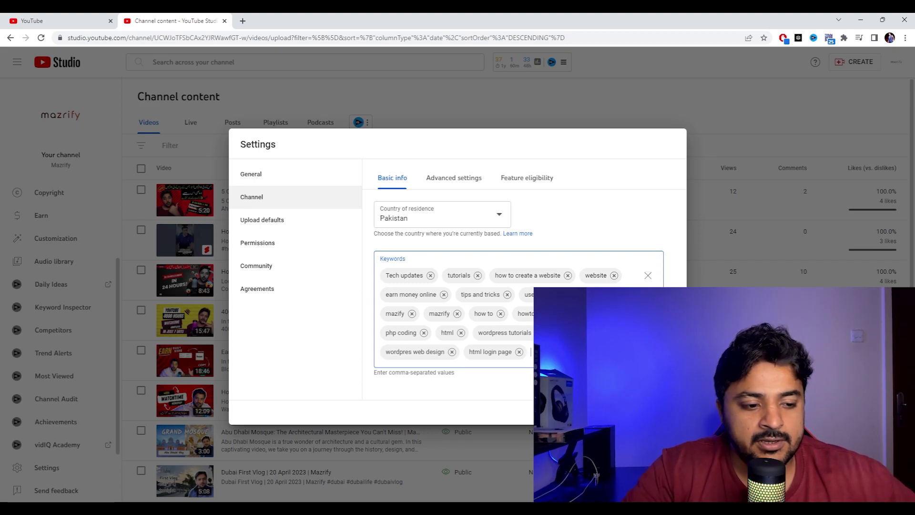
{"action": "left_click", "coordinate": [661, 409]}
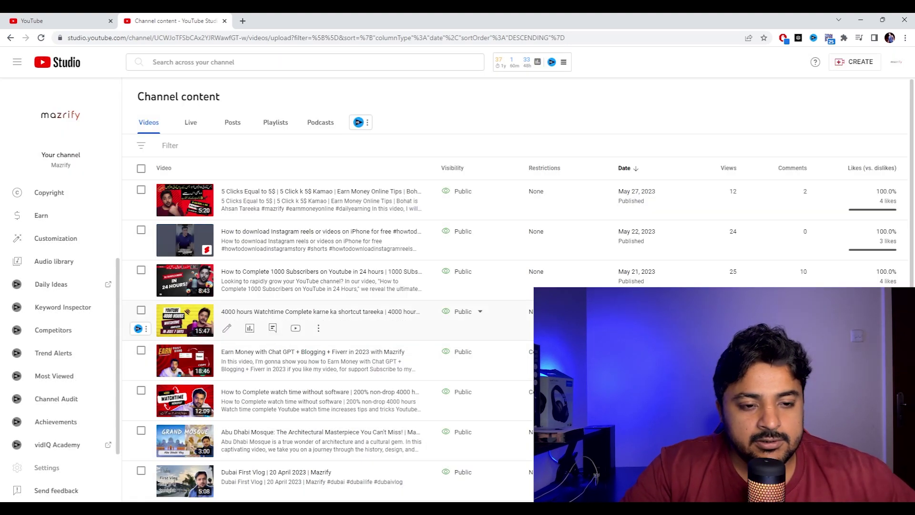
Step: Examine the channel's advanced settings for audience and captions, and its feature eligibility
{"action": "left_click", "coordinate": [60, 470]}
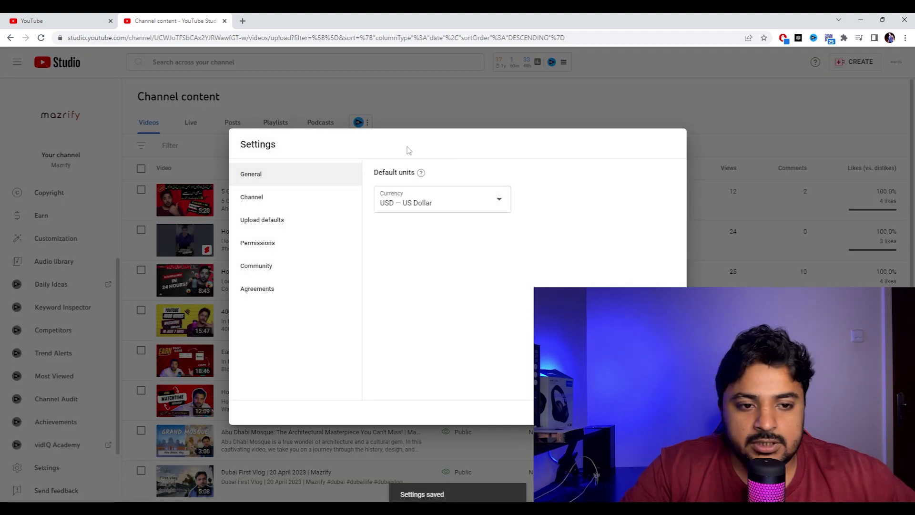
{"action": "left_click", "coordinate": [280, 200]}
{"action": "left_click", "coordinate": [447, 181]}
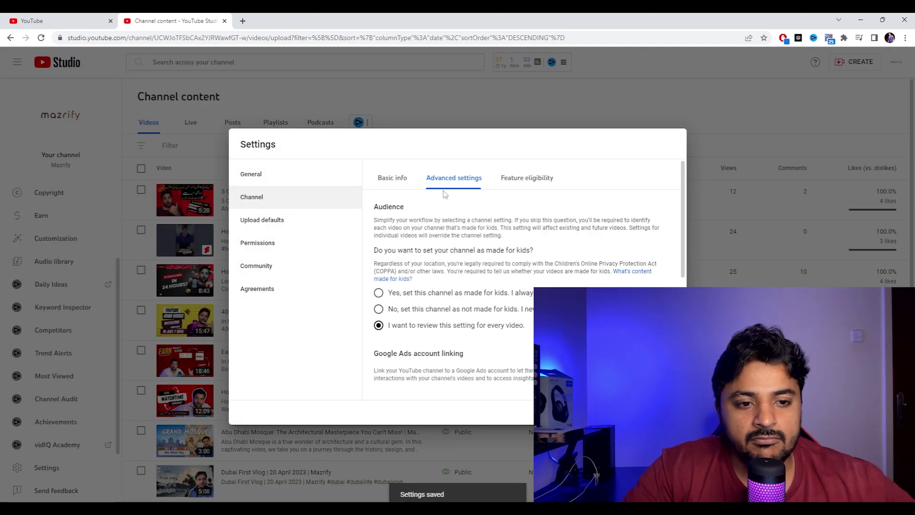
{"action": "scroll", "coordinate": [417, 231], "scroll_direction": "down", "scroll_amount": 3}
{"action": "scroll", "coordinate": [416, 231], "scroll_direction": "up", "scroll_amount": 2}
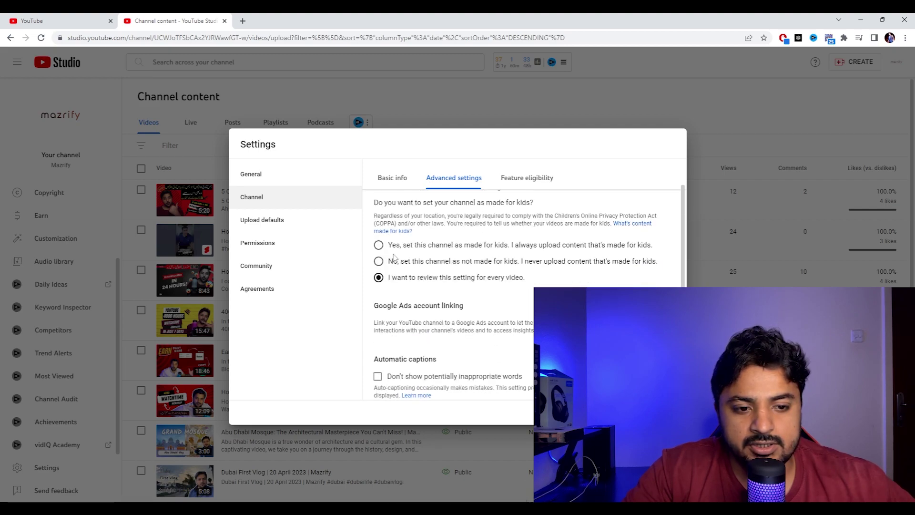
{"action": "scroll", "coordinate": [437, 282], "scroll_direction": "down", "scroll_amount": 3}
{"action": "left_click", "coordinate": [511, 181]}
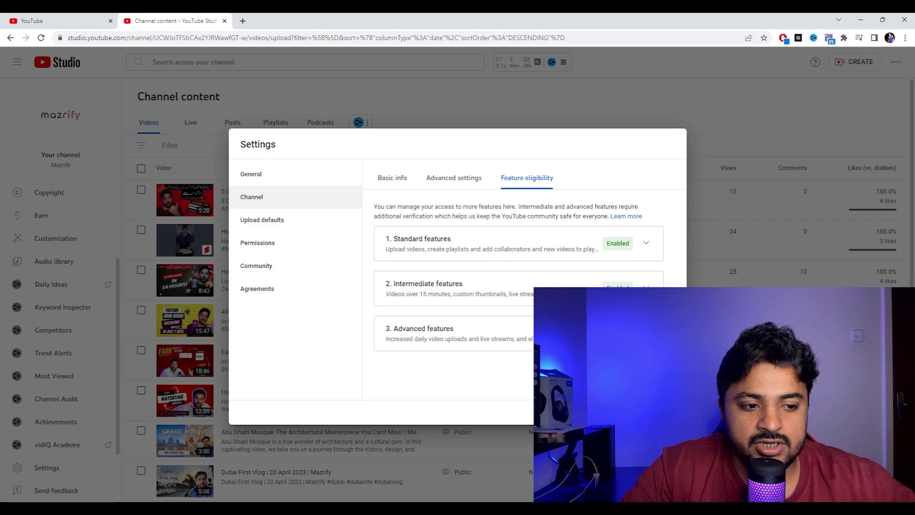
Step: In the upload defaults, set the title to "Mazrify" and the description to "Subscribe to my channel" followed by the channel URL
{"action": "left_click", "coordinate": [278, 224]}
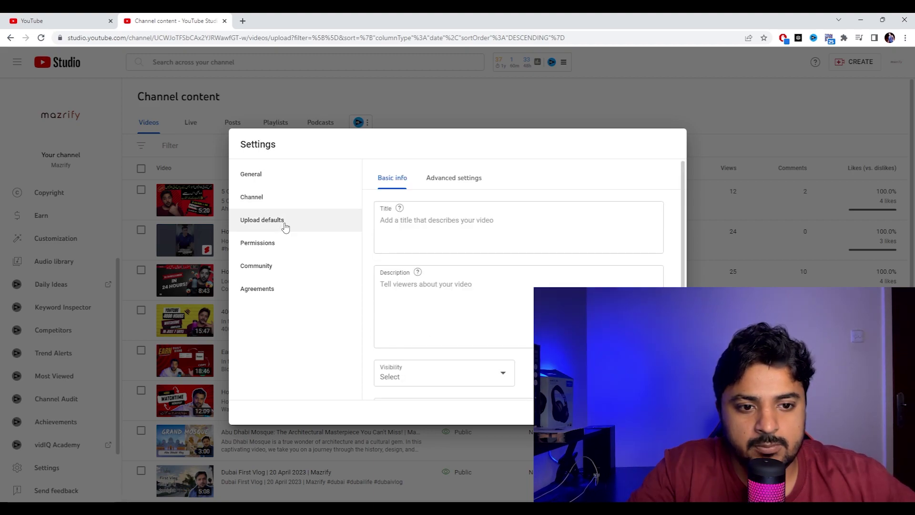
{"action": "left_click", "coordinate": [477, 227]}
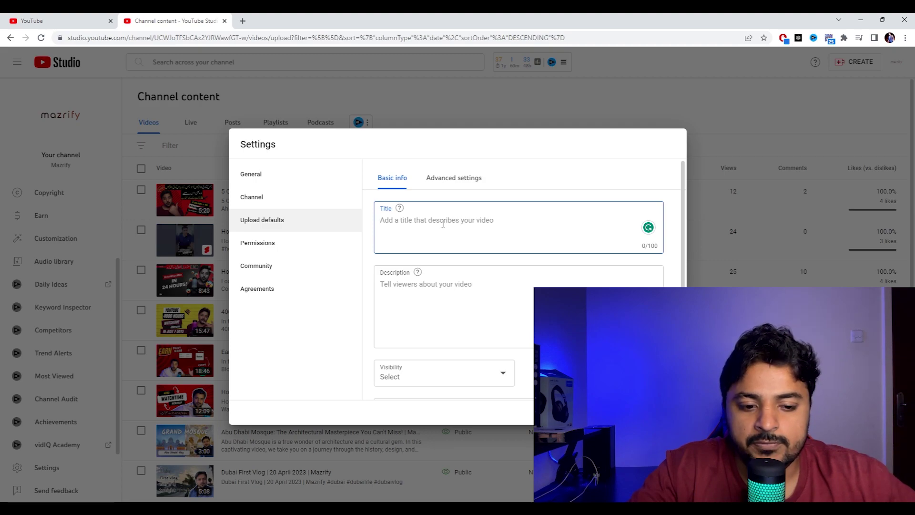
{"action": "type", "text": "Mazrify"}
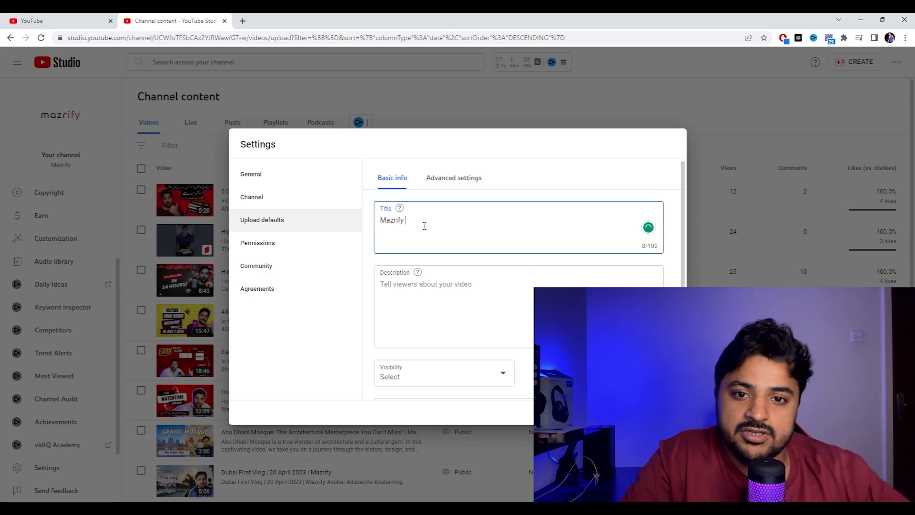
{"action": "left_click", "coordinate": [428, 284]}
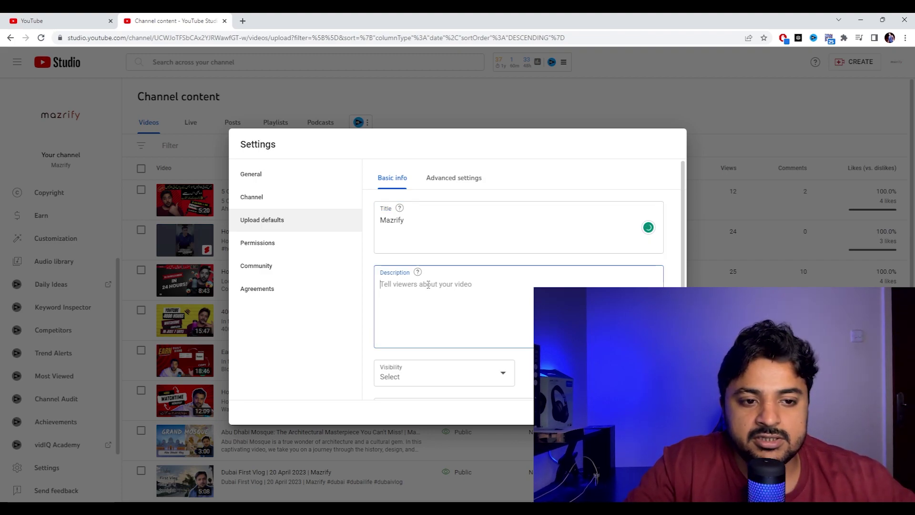
{"action": "type", "text": "Subscriber"}
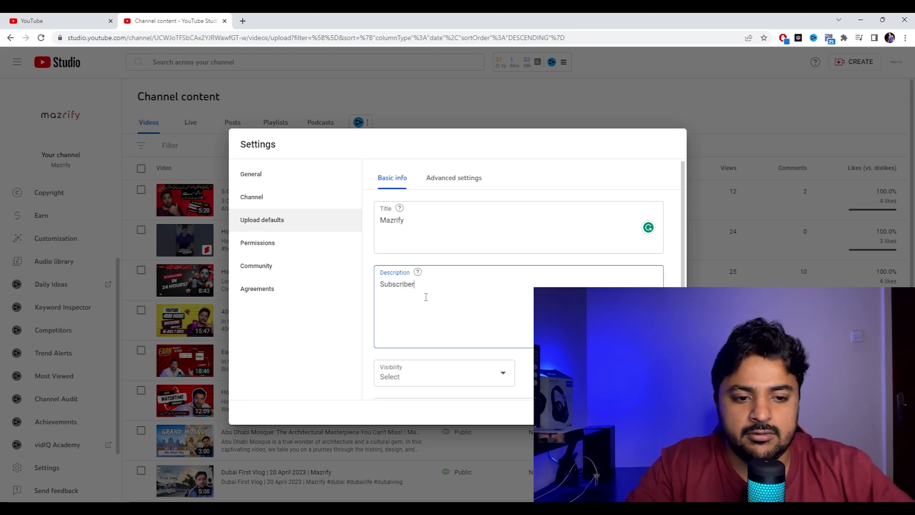
{"action": "key", "text": "ctrl+a"}
{"action": "type", "text": "Subscribe to my channel https://www.youtube.com/channel/UCWJoTFSbCAx2YJRWawfGT-w"}
Step: Set the default upload visibility to Public and add the tag "mazrify", saving the settings
{"action": "left_click", "coordinate": [412, 319]}
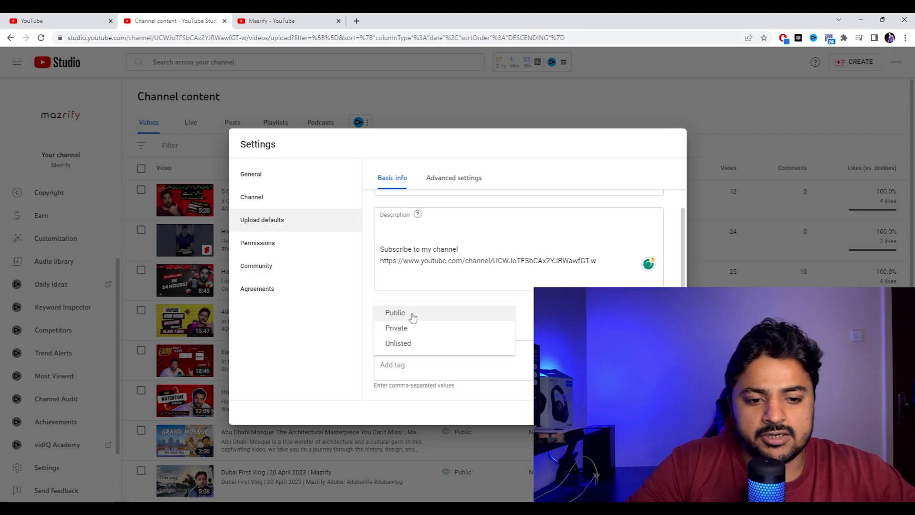
{"action": "left_click", "coordinate": [413, 315]}
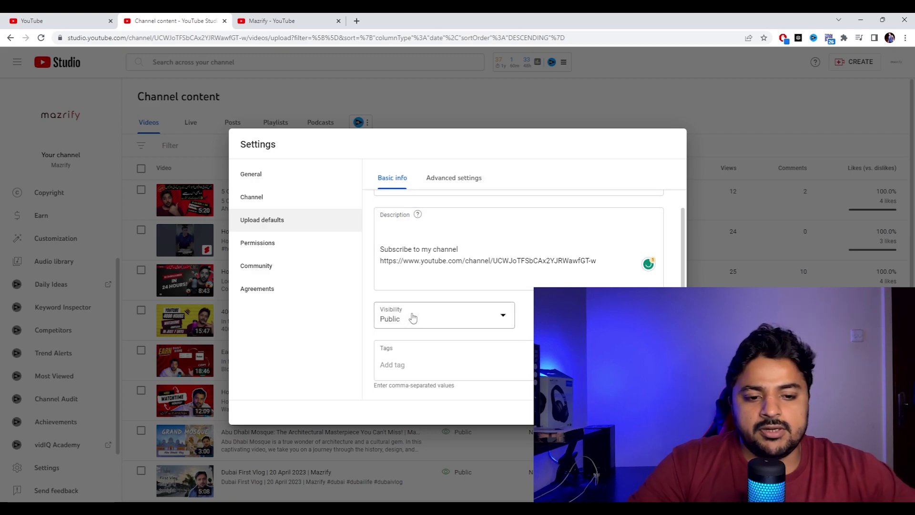
{"action": "left_click", "coordinate": [453, 365]}
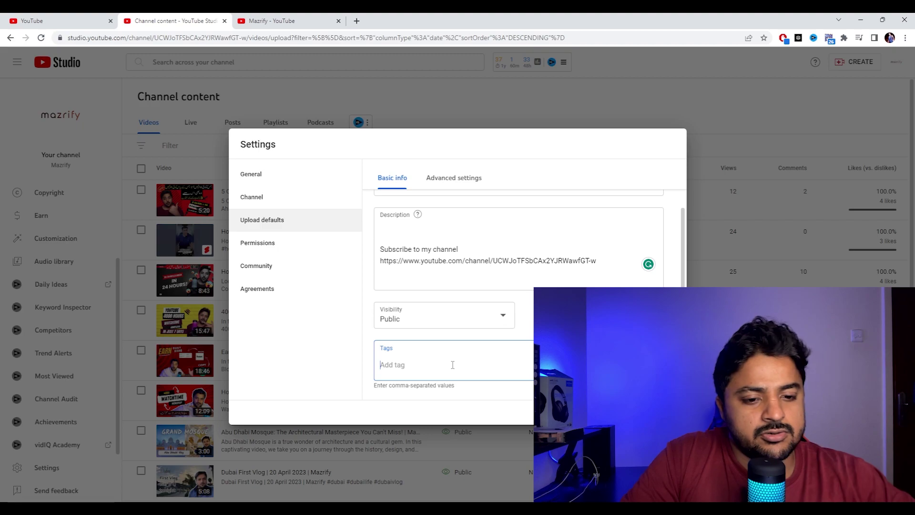
{"action": "type", "text": "mazrify"}
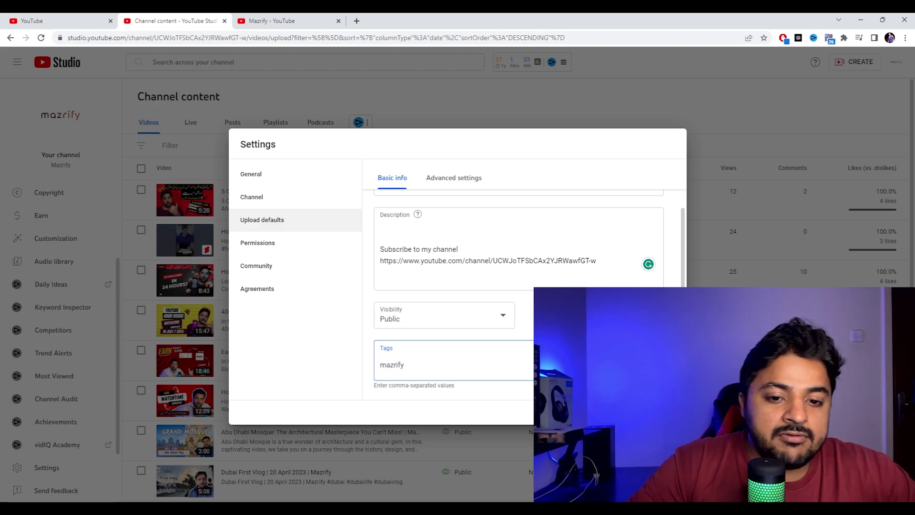
{"action": "left_click", "coordinate": [454, 385]}
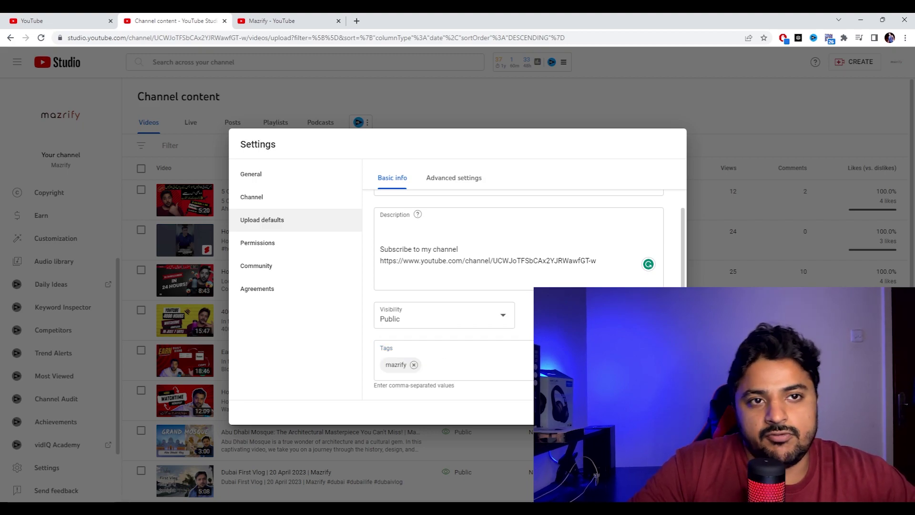
{"action": "left_click", "coordinate": [663, 412]}
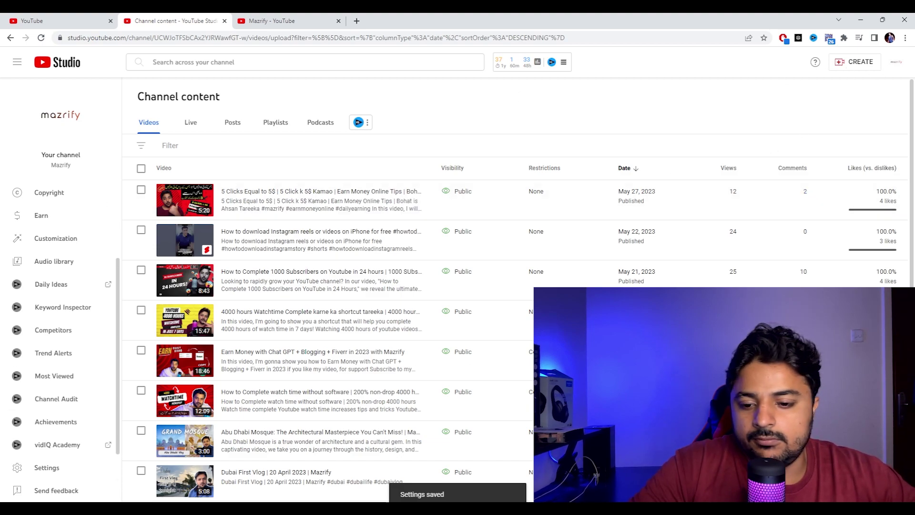
Step: Look through the permissions, community, agreements and general pages of the channel settings
{"action": "left_click", "coordinate": [64, 468]}
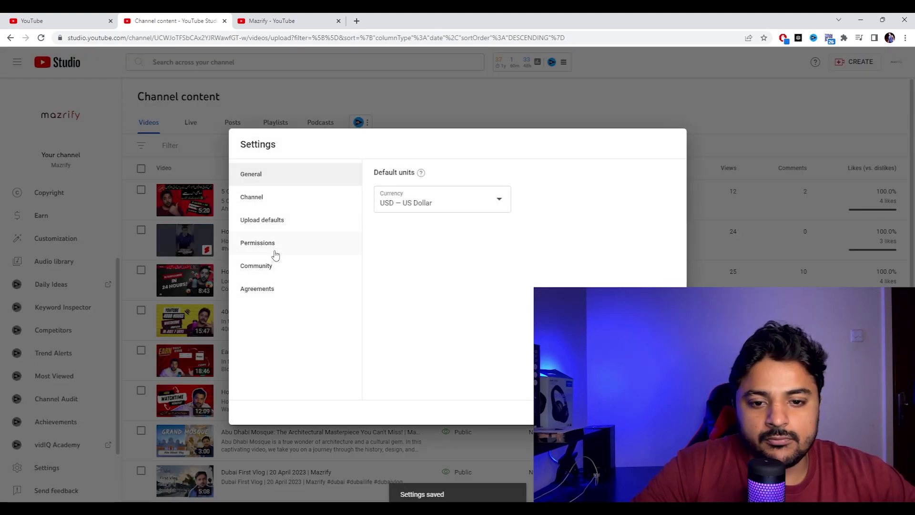
{"action": "left_click", "coordinate": [281, 249]}
{"action": "left_click", "coordinate": [272, 265]}
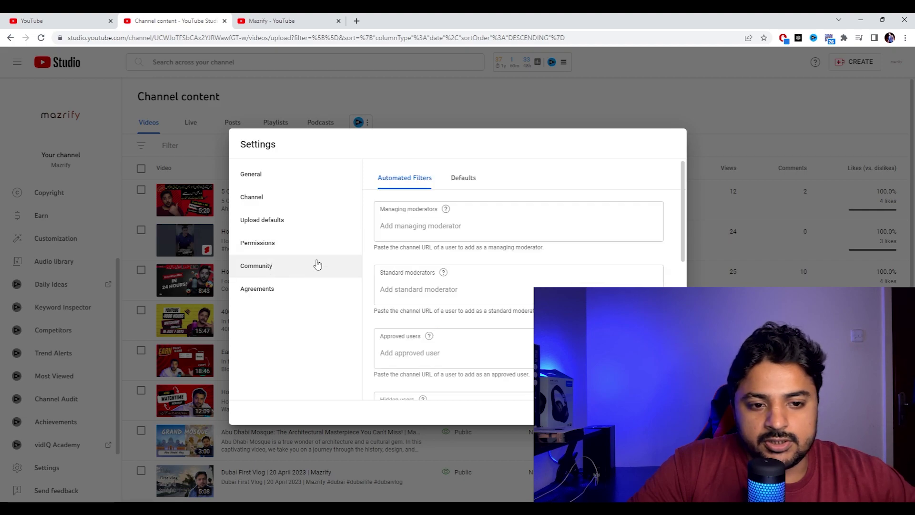
{"action": "left_click", "coordinate": [290, 290]}
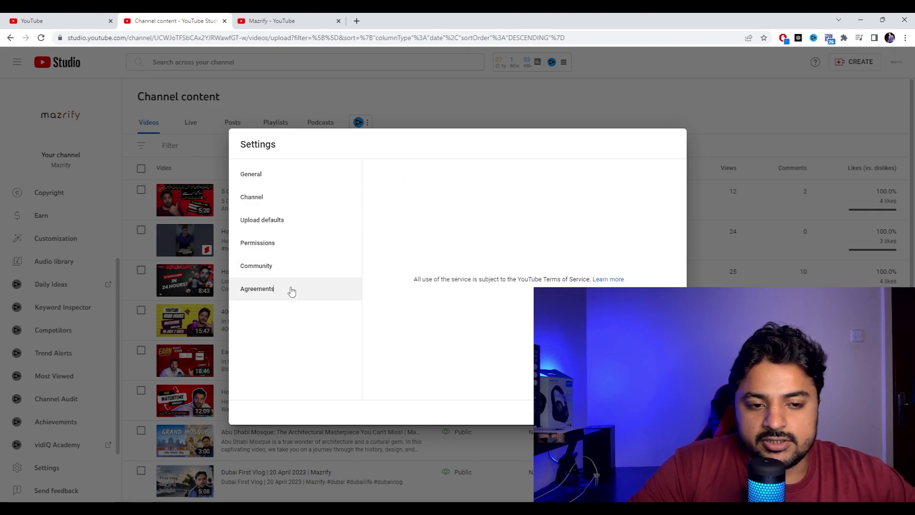
{"action": "left_click", "coordinate": [272, 180]}
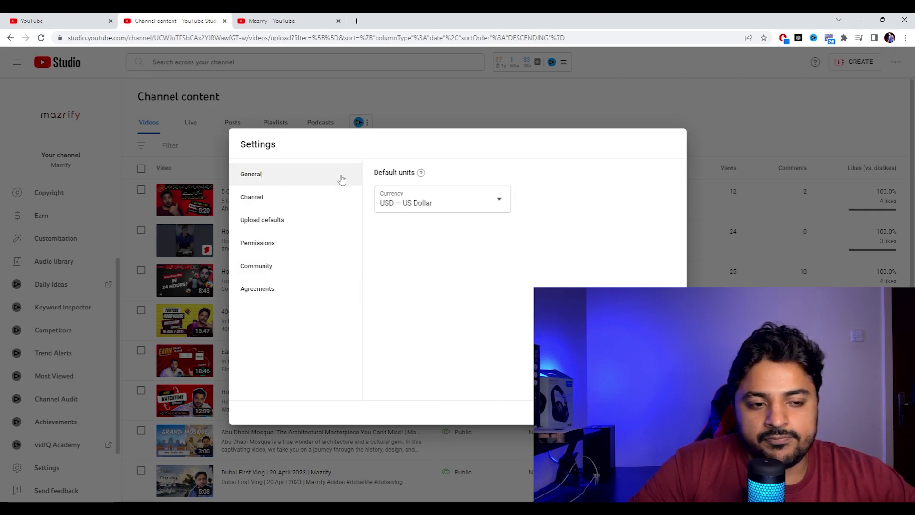
Step: Review the channel's basic info and the upload defaults in the settings, and close the settings
{"action": "left_click", "coordinate": [277, 207]}
{"action": "left_click", "coordinate": [293, 221]}
{"action": "left_click", "coordinate": [291, 204]}
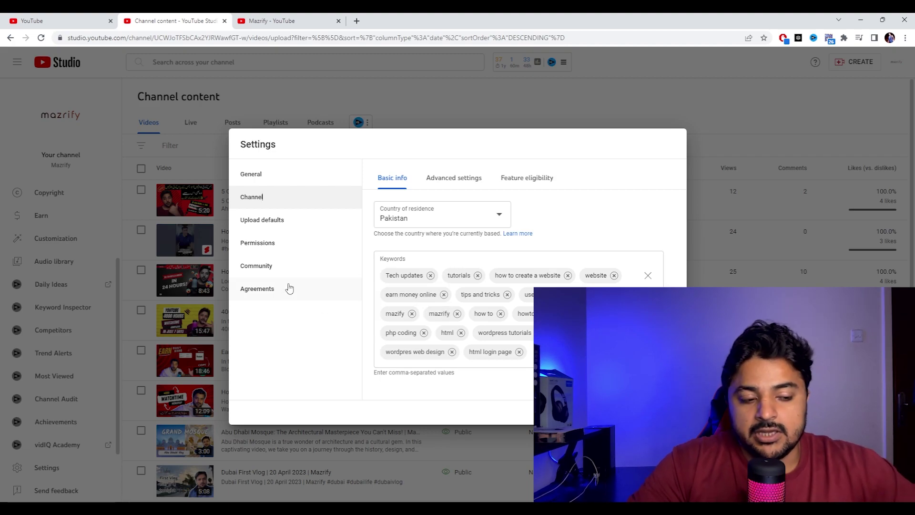
{"action": "left_click", "coordinate": [275, 222]}
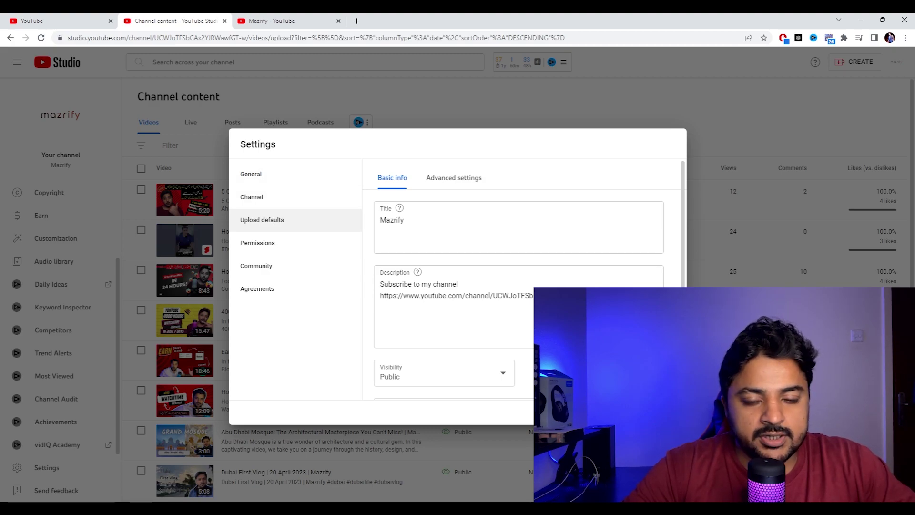
{"action": "key", "text": "Escape"}
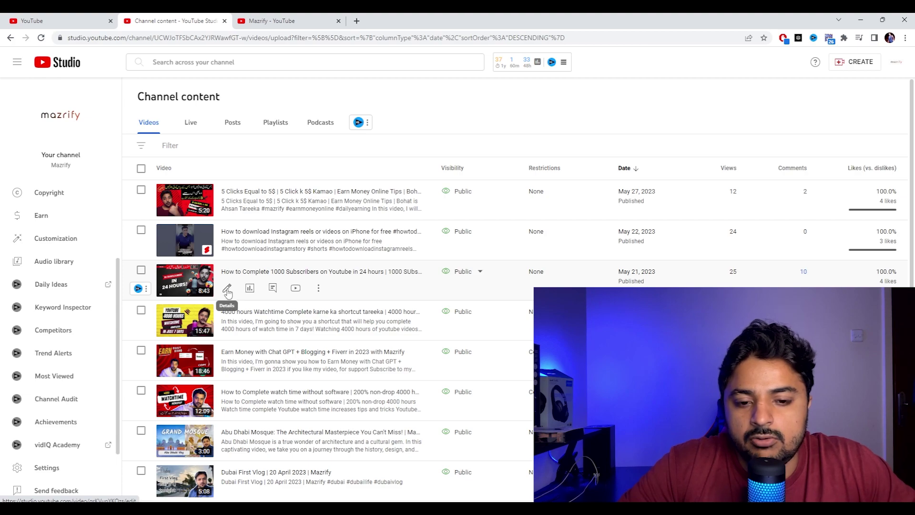
Step: Open the details of the "How to Complete 1000 Subscribers" video in a new tab and correct "SUbscriber" to "Subscriber" in its title
{"action": "left_click", "coordinate": [228, 289], "text": "ctrl"}
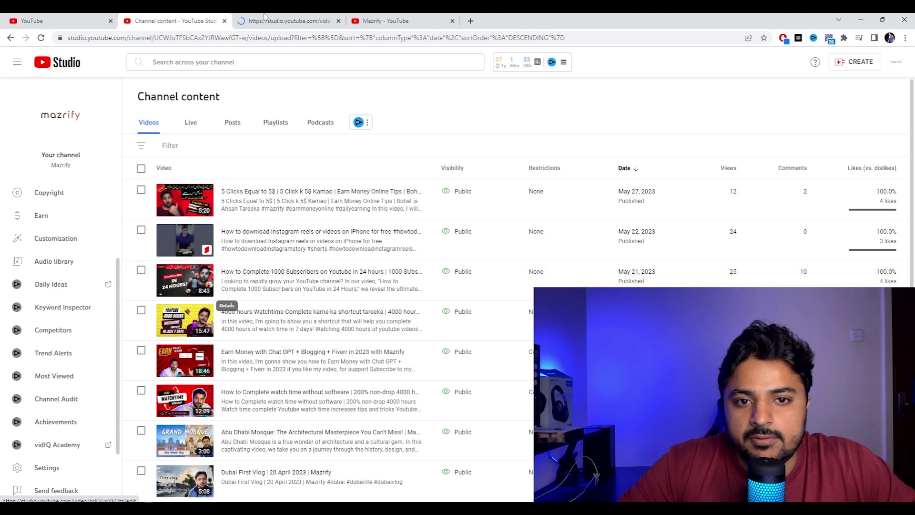
{"action": "left_click", "coordinate": [267, 23]}
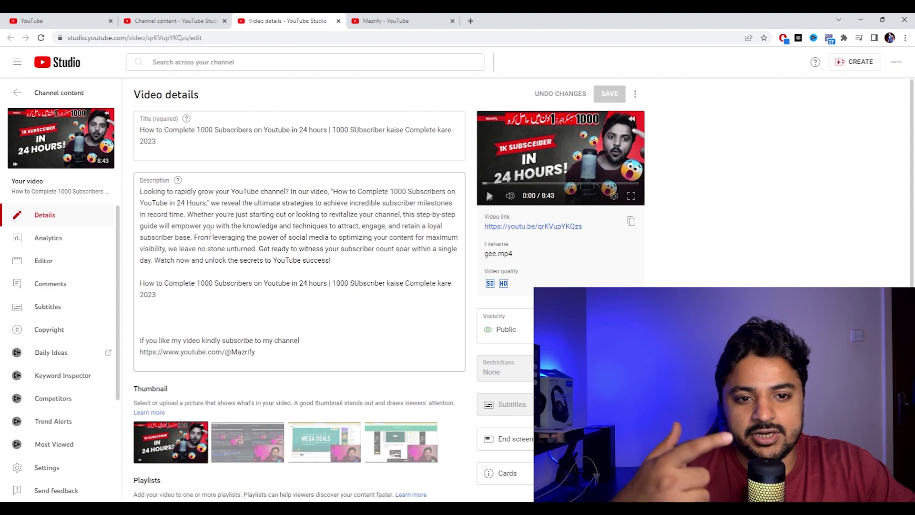
{"action": "left_click", "coordinate": [171, 138]}
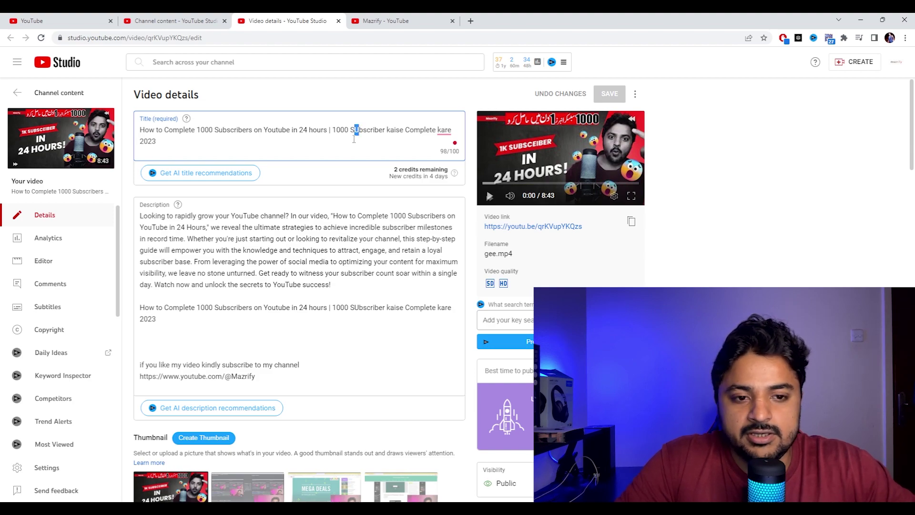
{"action": "type", "text": "ub"}
{"action": "key", "text": "BackSpace"}
Step: Copy the full video title and replace the description's opening paragraph with it
{"action": "key", "text": "ctrl+a"}
{"action": "key", "text": "ctrl+c"}
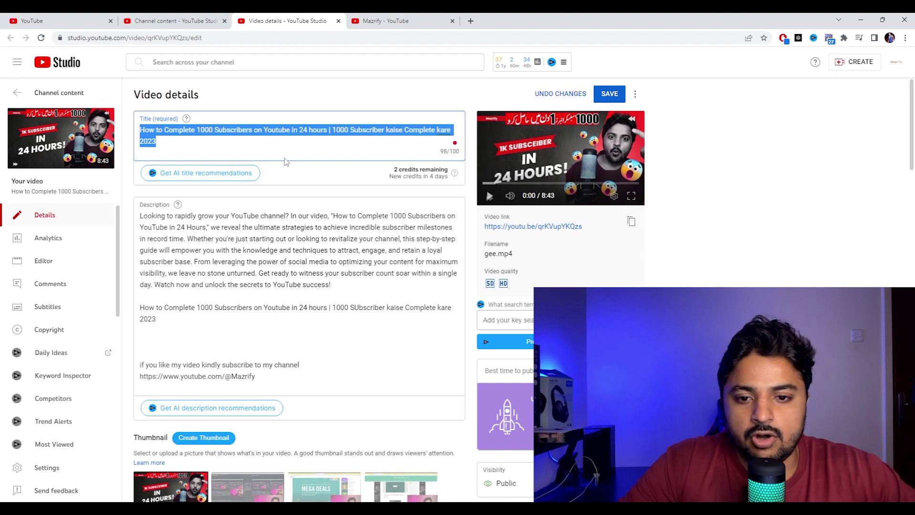
{"action": "left_click", "coordinate": [141, 217]}
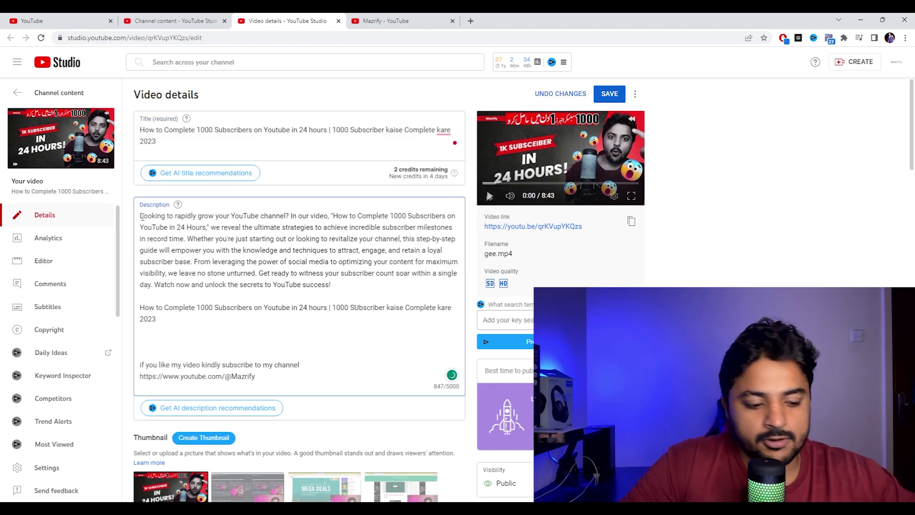
{"action": "key", "text": "Return"}
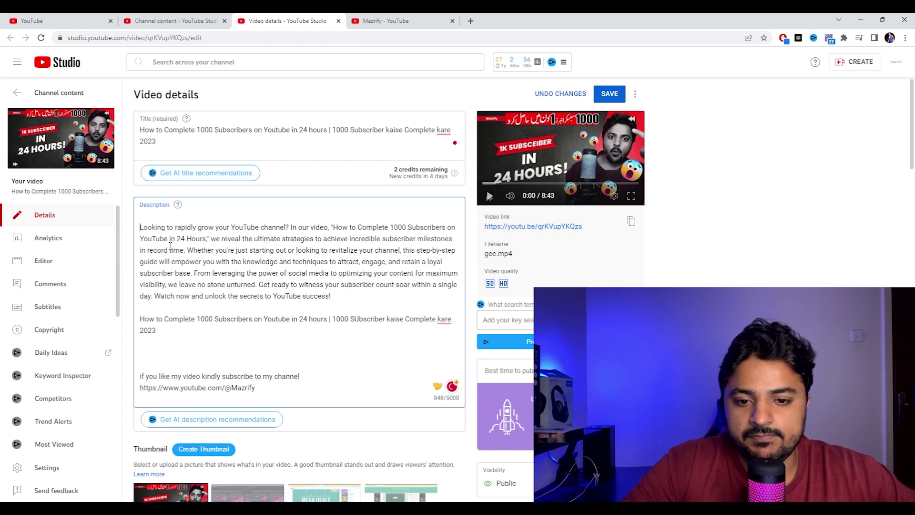
{"action": "scroll", "coordinate": [335, 297], "scroll_direction": "down", "scroll_amount": 3}
{"action": "scroll", "coordinate": [335, 296], "scroll_direction": "up", "scroll_amount": 3}
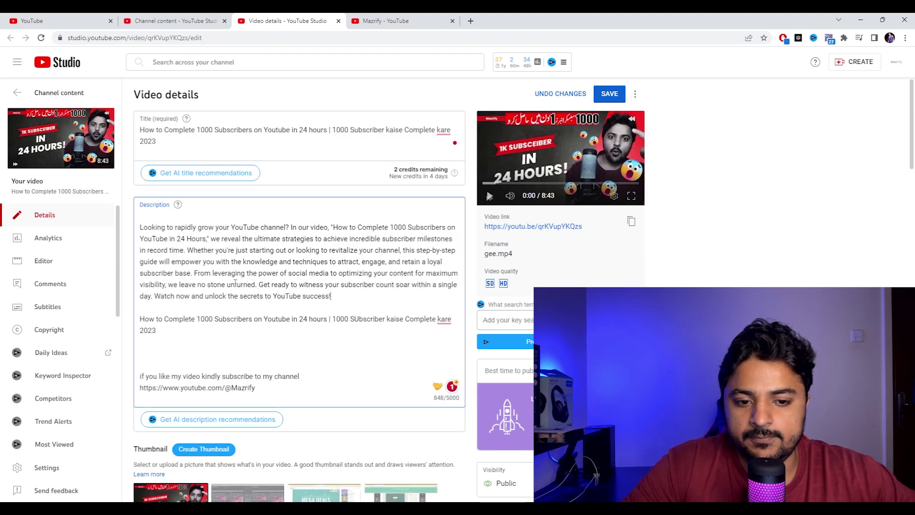
{"action": "left_click_drag", "start_coordinate": [331, 296], "coordinate": [120, 231]}
{"action": "key", "text": "BackSpace"}
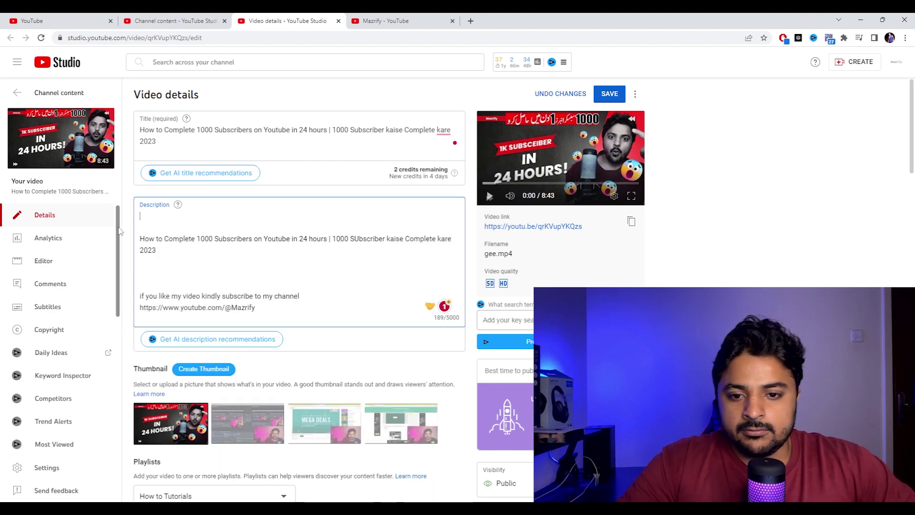
{"action": "key", "text": "ctrl+v"}
Step: Delete the duplicate title text with the "SUbscriber" misspelling from the description
{"action": "left_click_drag", "start_coordinate": [175, 262], "coordinate": [145, 250]}
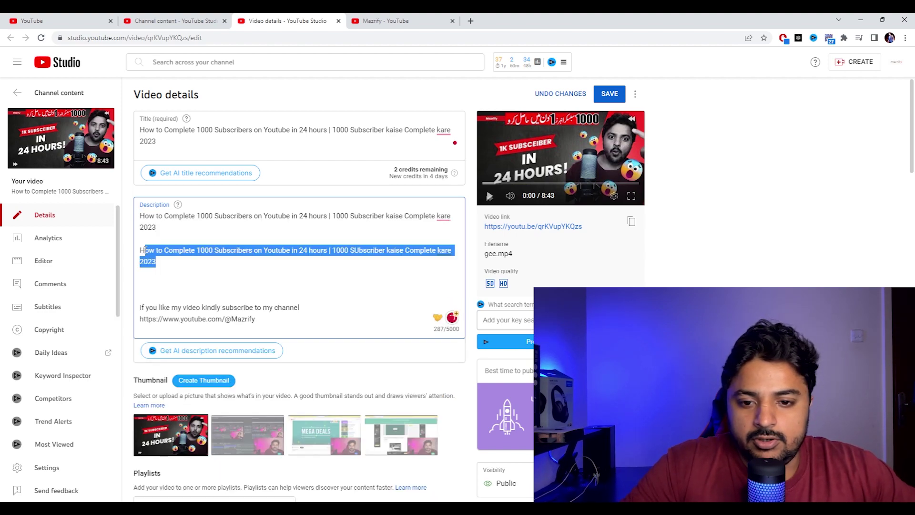
{"action": "key", "text": "BackSpace"}
{"action": "key", "text": "BackSpace"}
{"action": "key", "text": "BackSpace"}
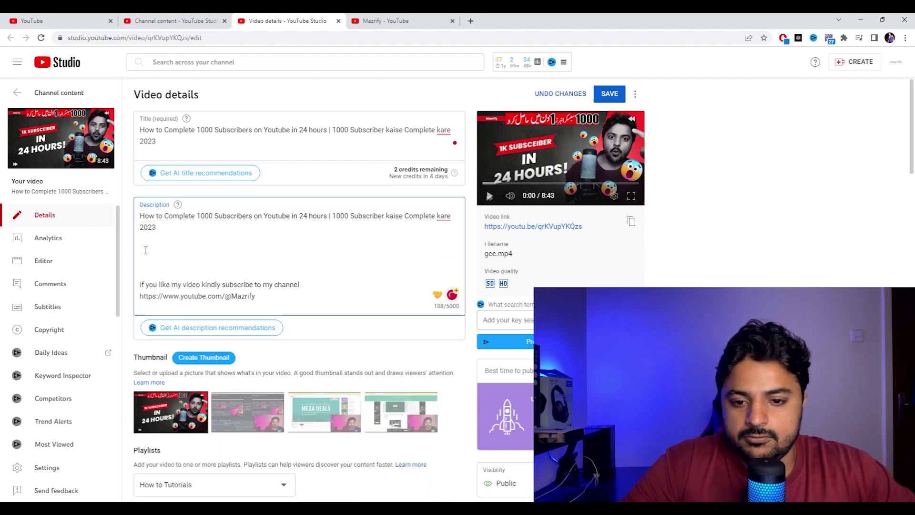
Step: Add a hashtag line above the title text in the description with #mazrify and #1000subscriberskaisebadhaye, and begin a third hashtag
{"action": "key", "text": "Return"}
{"action": "key", "text": "Return"}
{"action": "left_click", "coordinate": [147, 223]}
{"action": "type", "text": "#ma"}
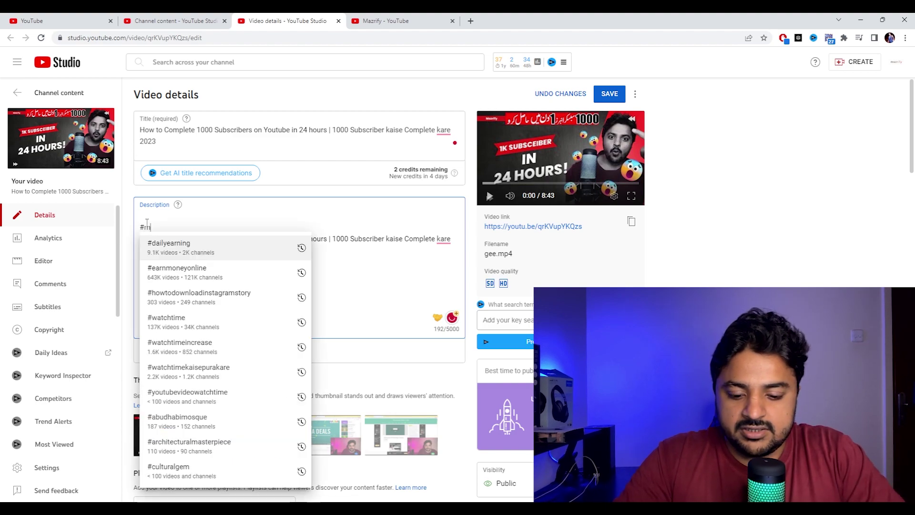
{"action": "type", "text": "zrify"}
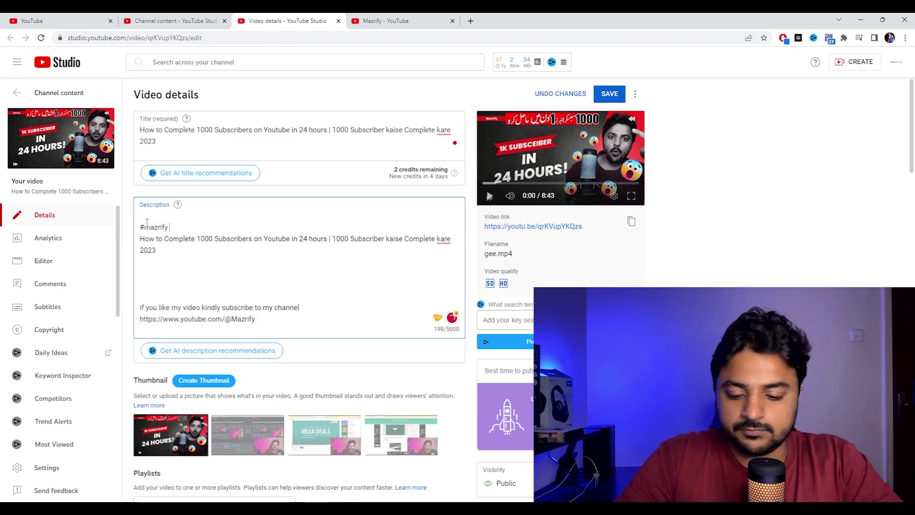
{"action": "type", "text": " #"}
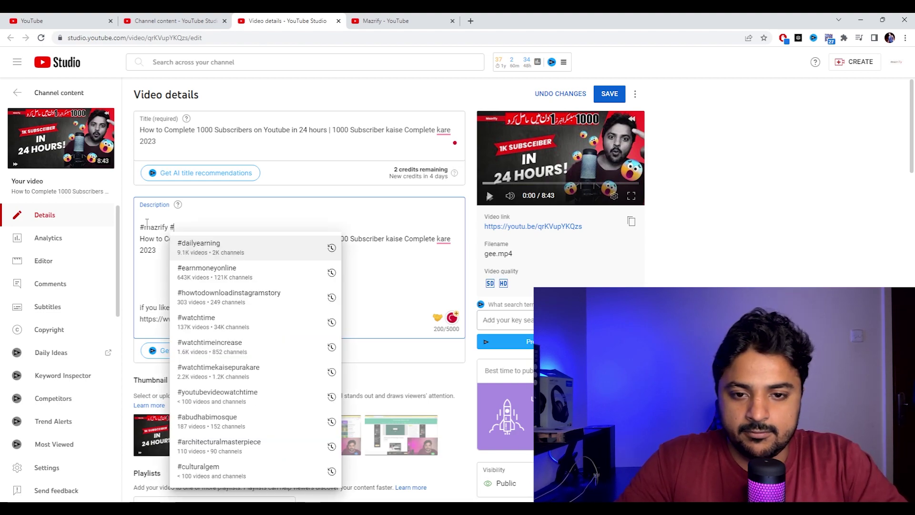
{"action": "type", "text": "100"}
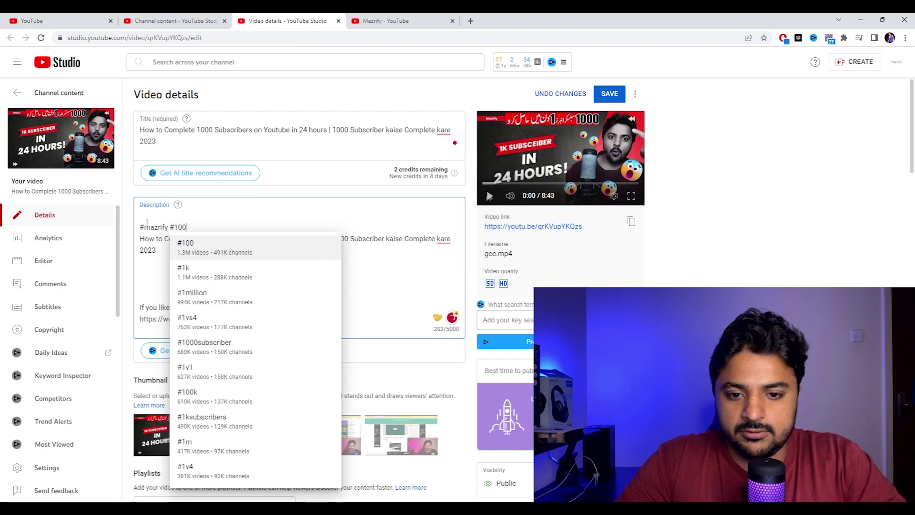
{"action": "type", "text": "0su"}
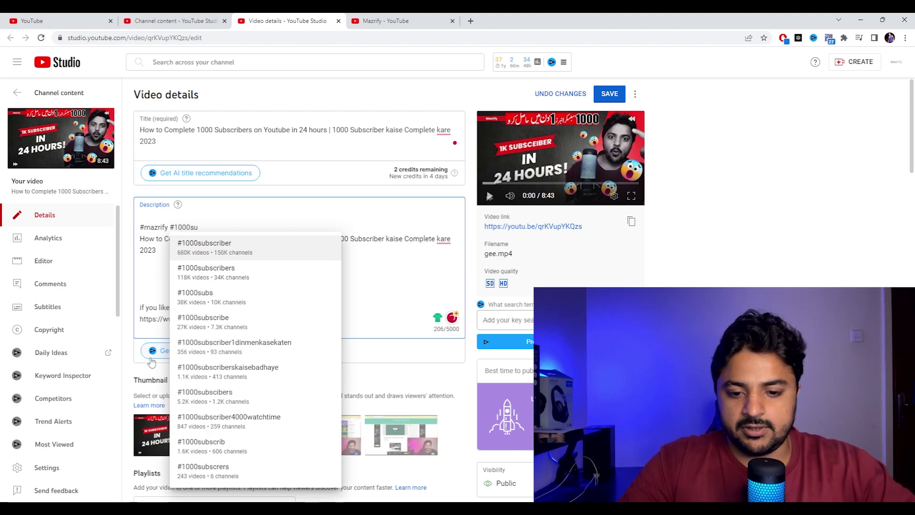
{"action": "left_click", "coordinate": [202, 372]}
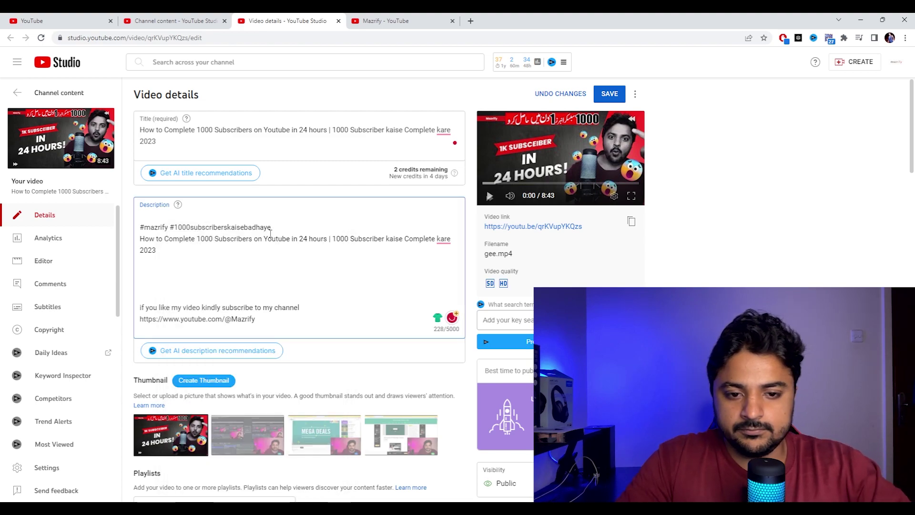
{"action": "type", "text": "#"}
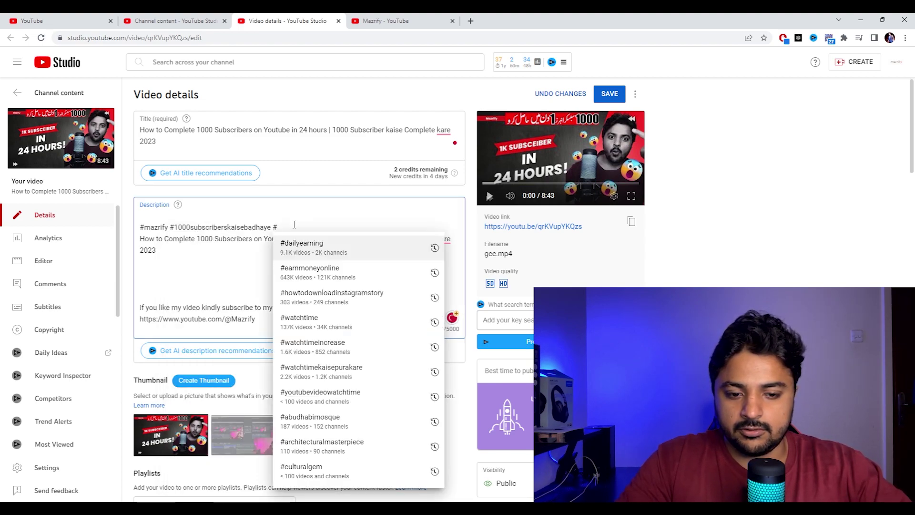